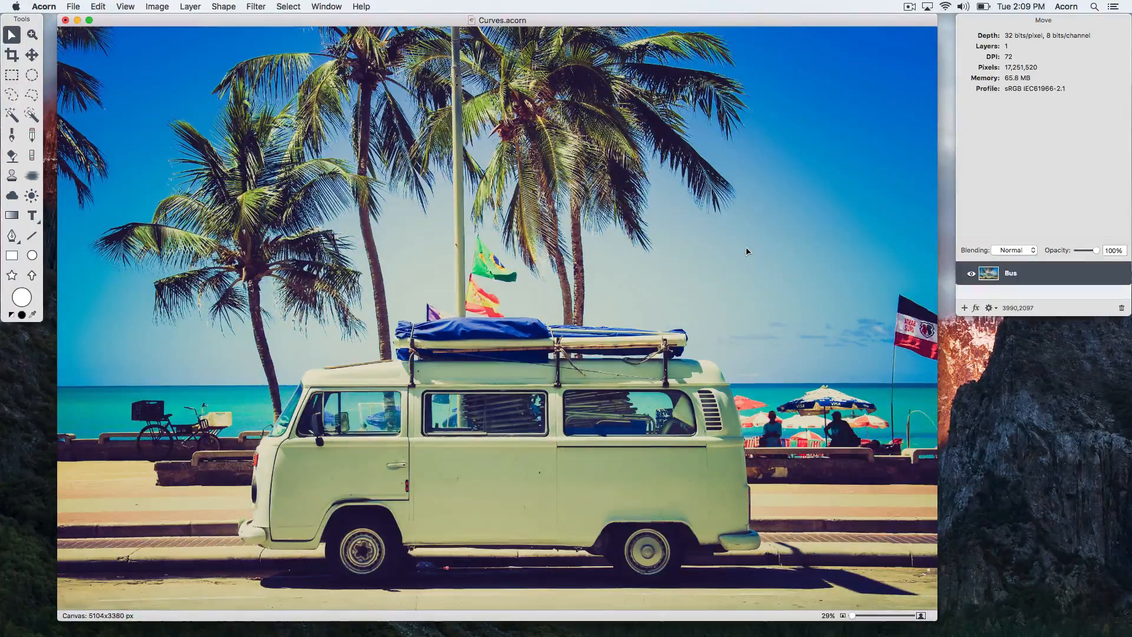
- Add the Curves color adjustment filter to the Bus layer
left_click(256, 7)
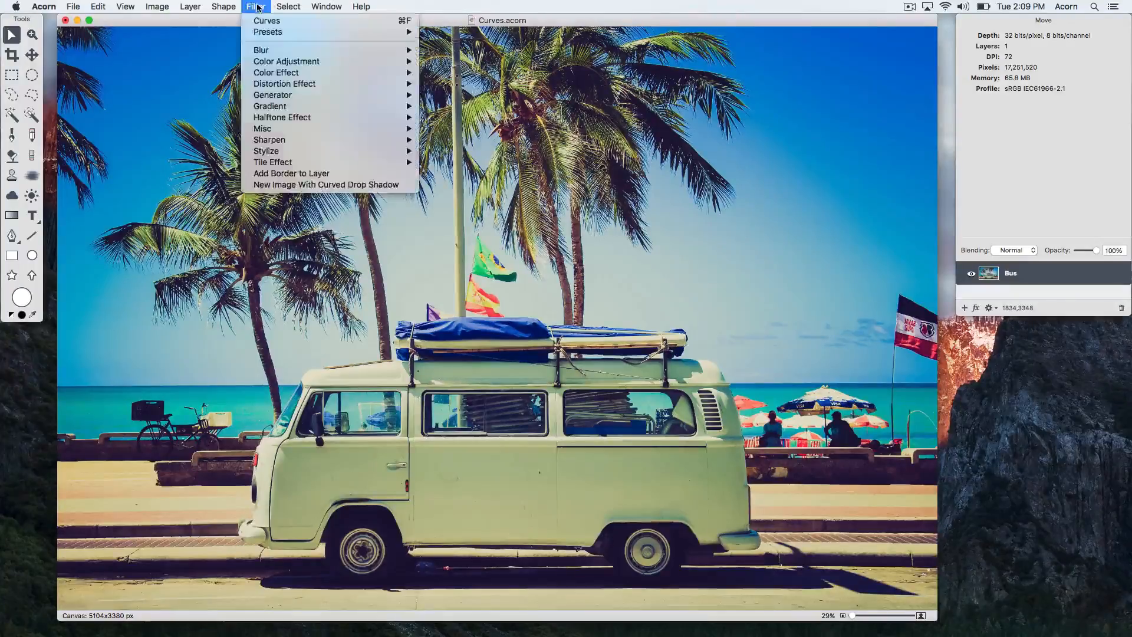
mouse_move(300, 63)
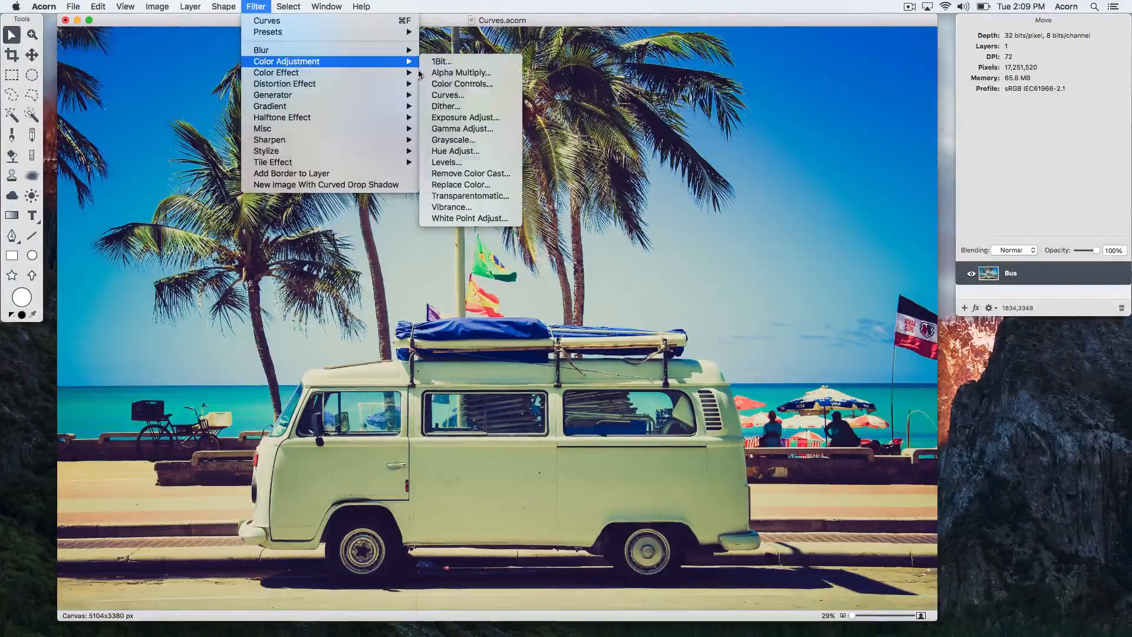
left_click(449, 95)
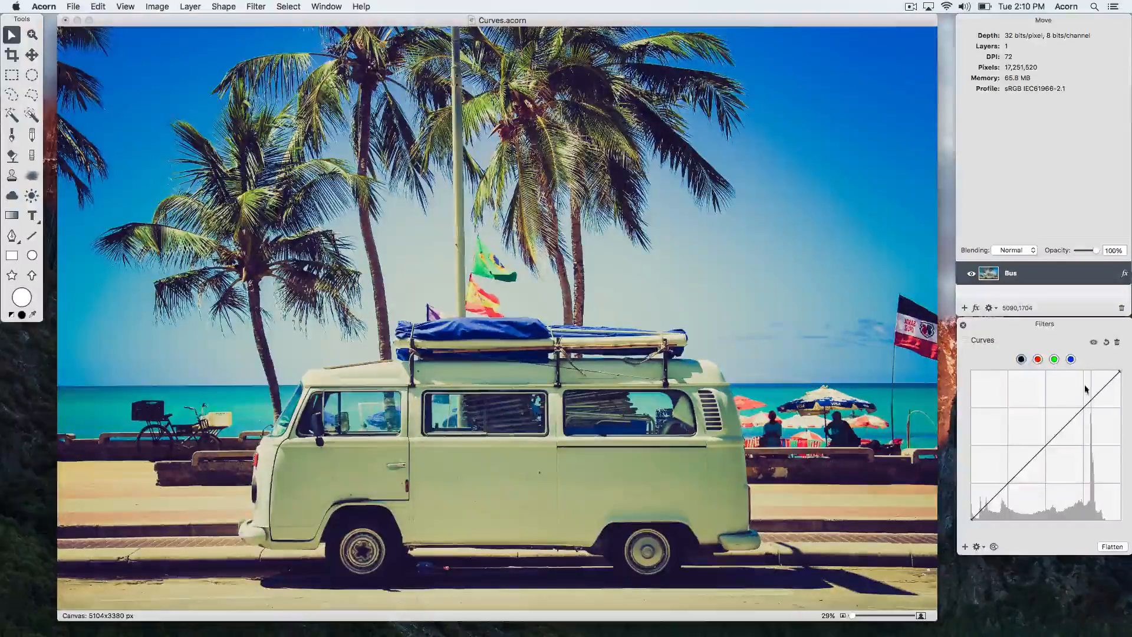
- Shape the combined-channel curve into a pronounced S by raising the highlights, lowering the shadows and anchoring the midtones near the center
mouse_move(1088, 406)
left_mouse_down()
mouse_move(1095, 432)
mouse_move(1076, 389)
mouse_move(1080, 401)
left_mouse_up()
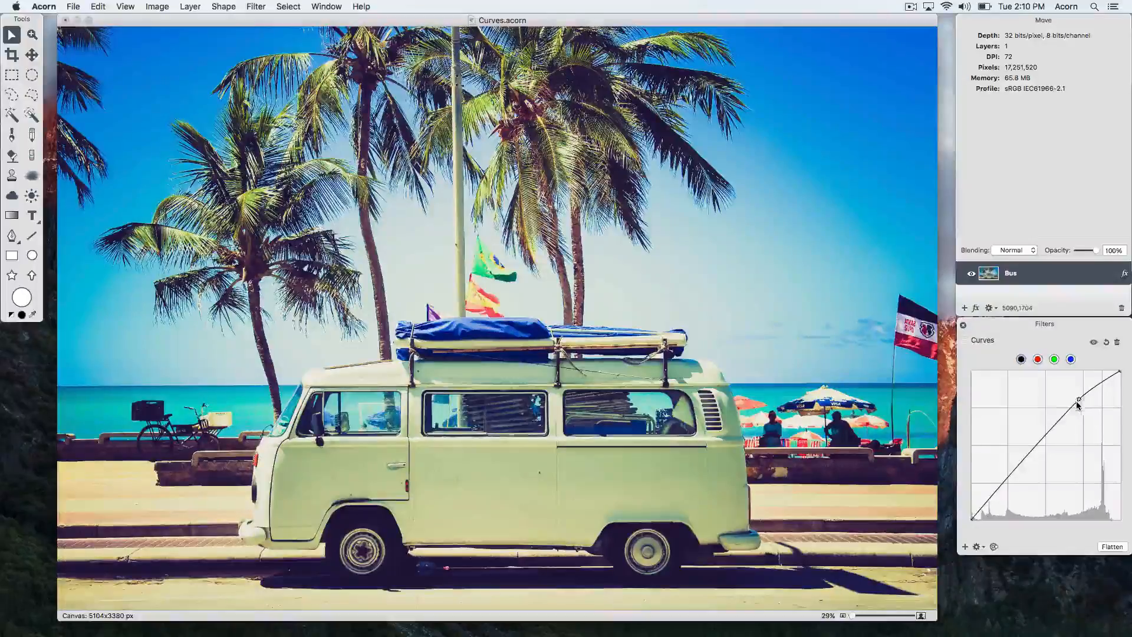
mouse_move(1006, 482)
left_mouse_down()
mouse_move(1014, 501)
mouse_move(995, 473)
mouse_move(1010, 494)
left_mouse_up()
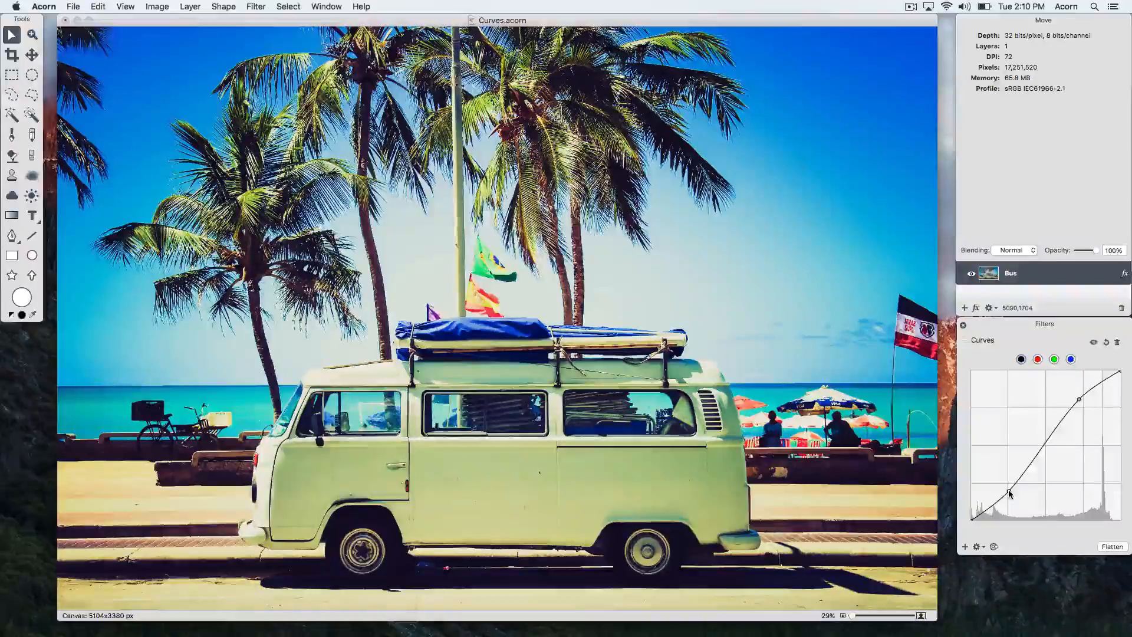
left_click(1045, 444)
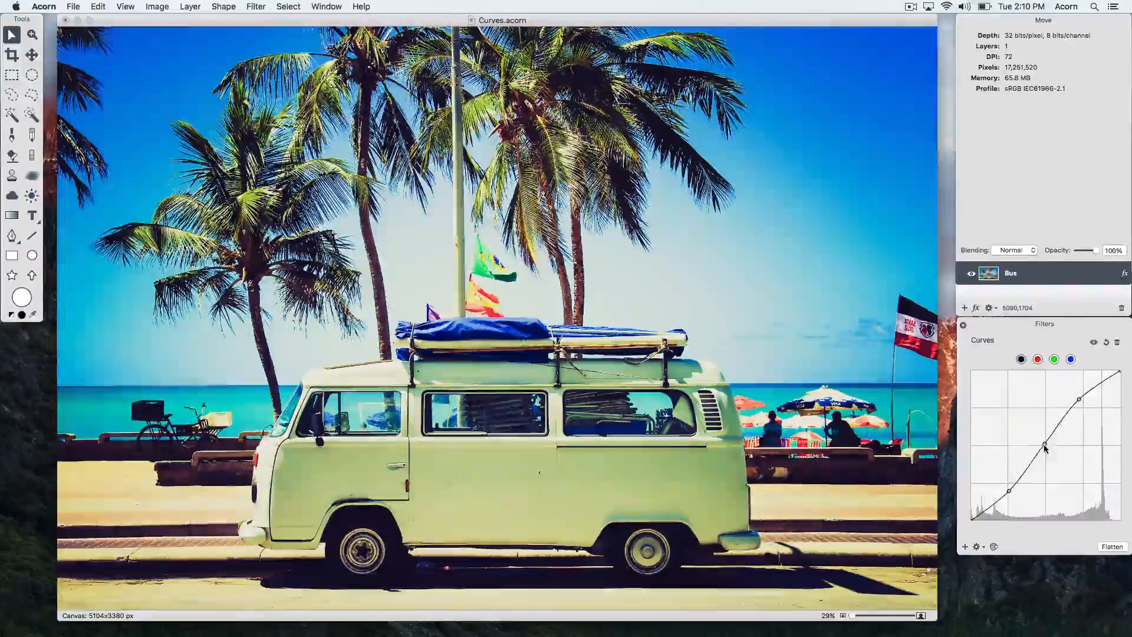
mouse_move(1045, 447)
left_mouse_down()
mouse_move(1049, 462)
mouse_move(1037, 440)
mouse_move(1044, 449)
left_mouse_up()
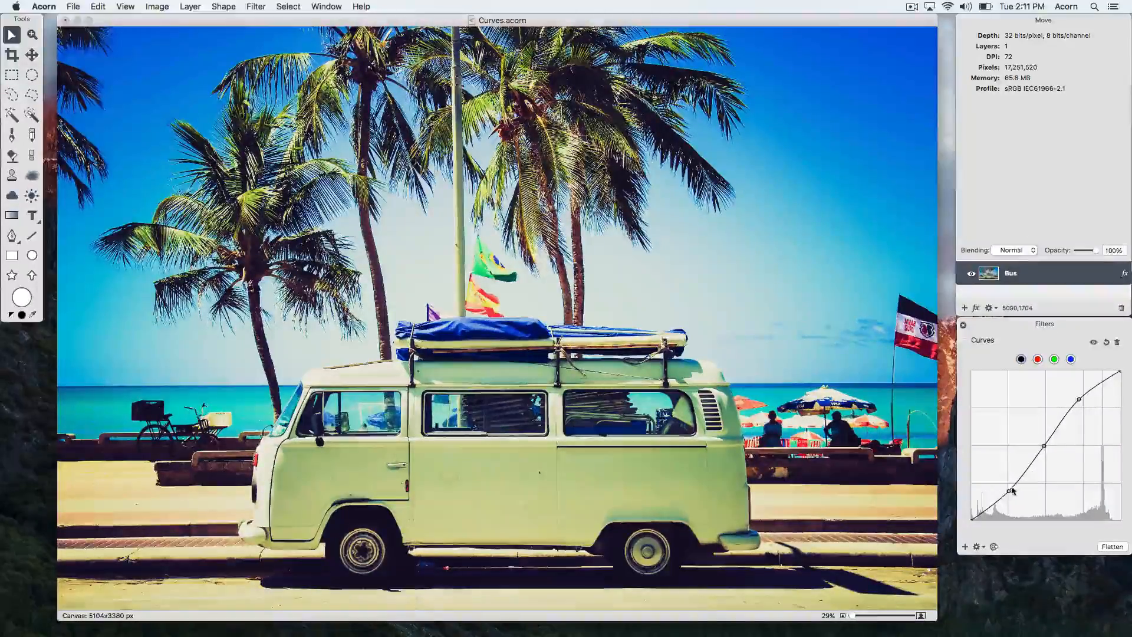
left_click_drag(1009, 491, 1011, 496)
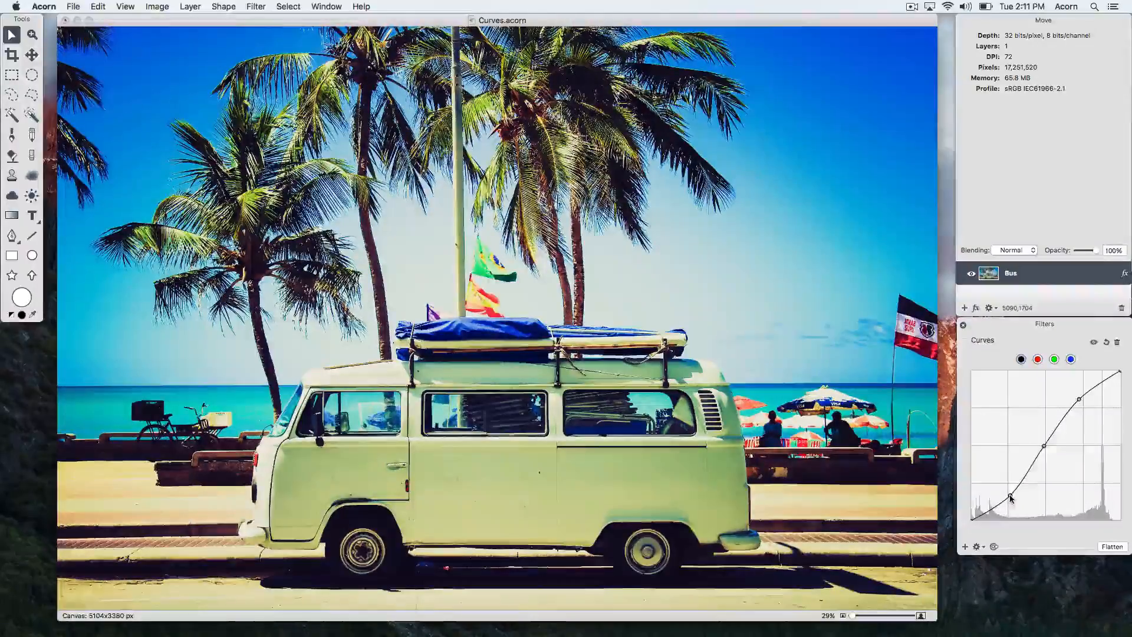
left_click_drag(1079, 399, 1077, 395)
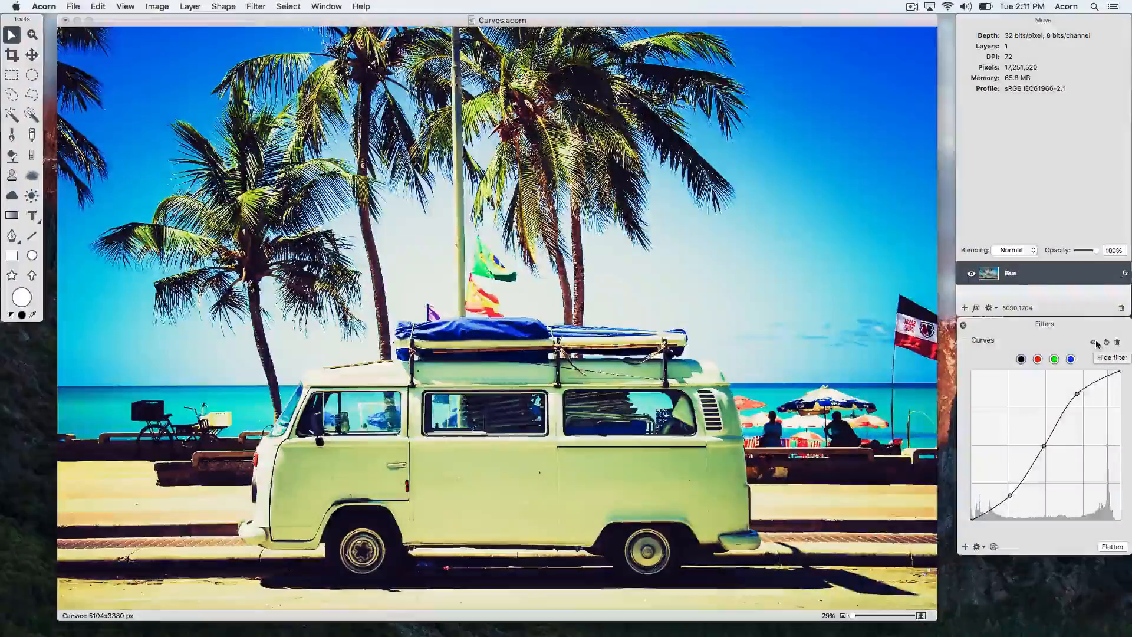
- Hide and show the Curves filter twice to compare the photo with and without the adjustment
left_click(1096, 343)
left_click(1096, 343)
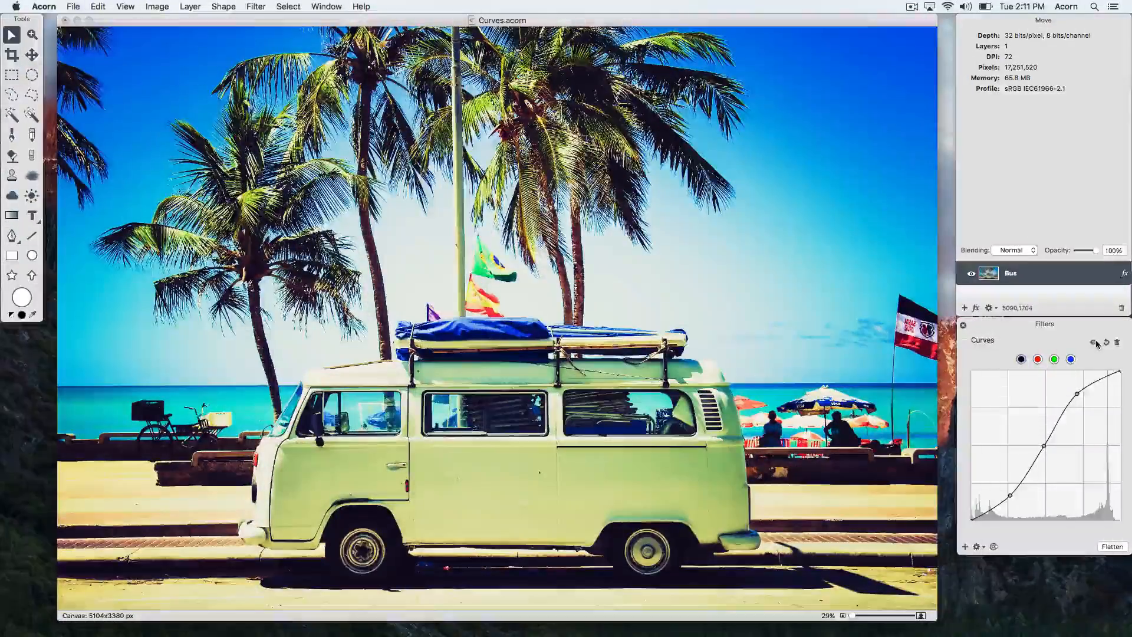
left_click(1096, 343)
left_click(1096, 343)
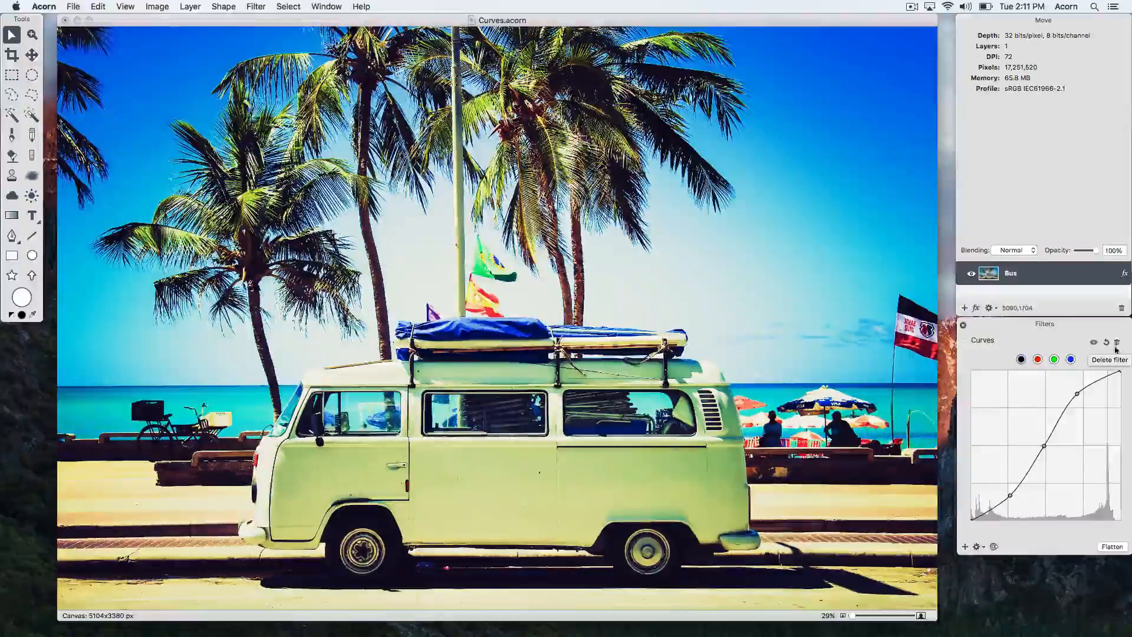
- Save the current Curves filter settings as a filter preset named S Curve
left_click(980, 548)
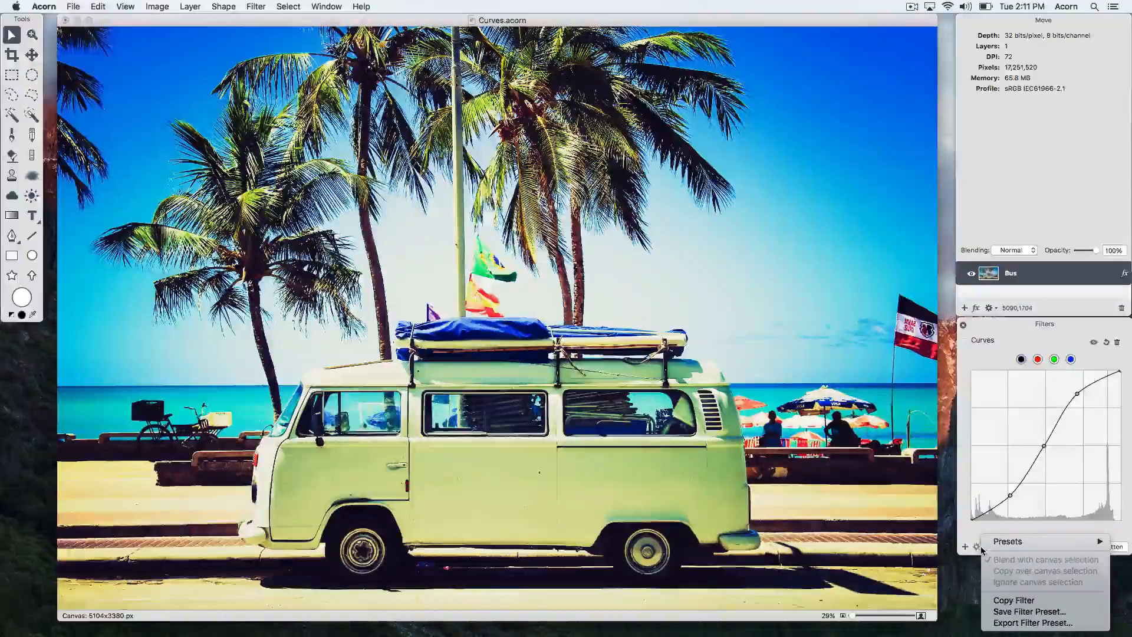
left_click(1015, 612)
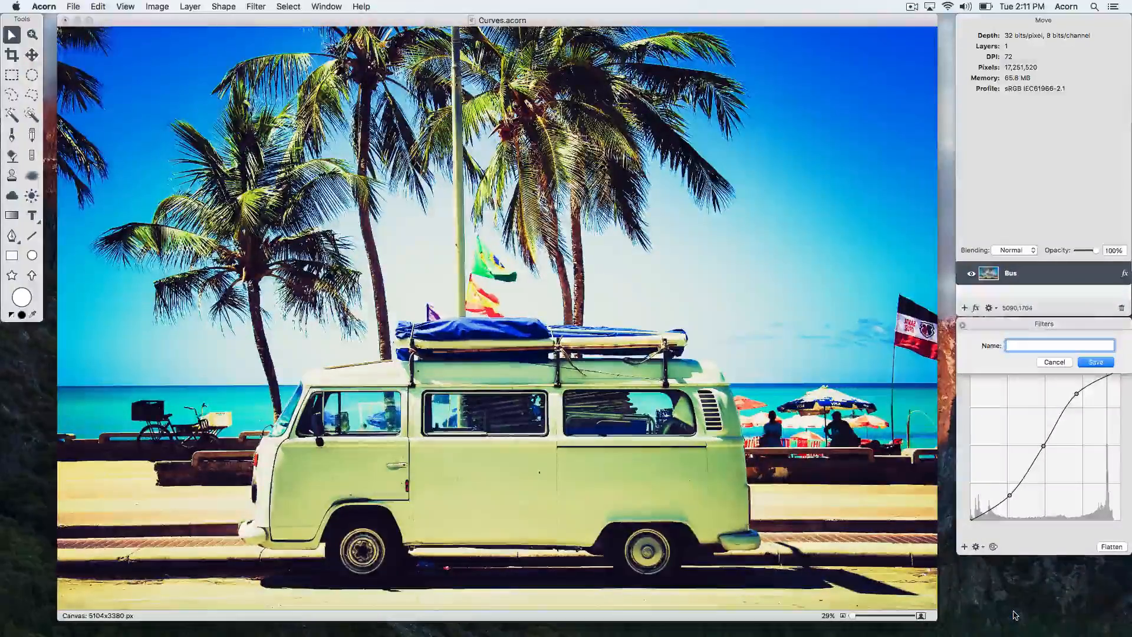
type("S Curve")
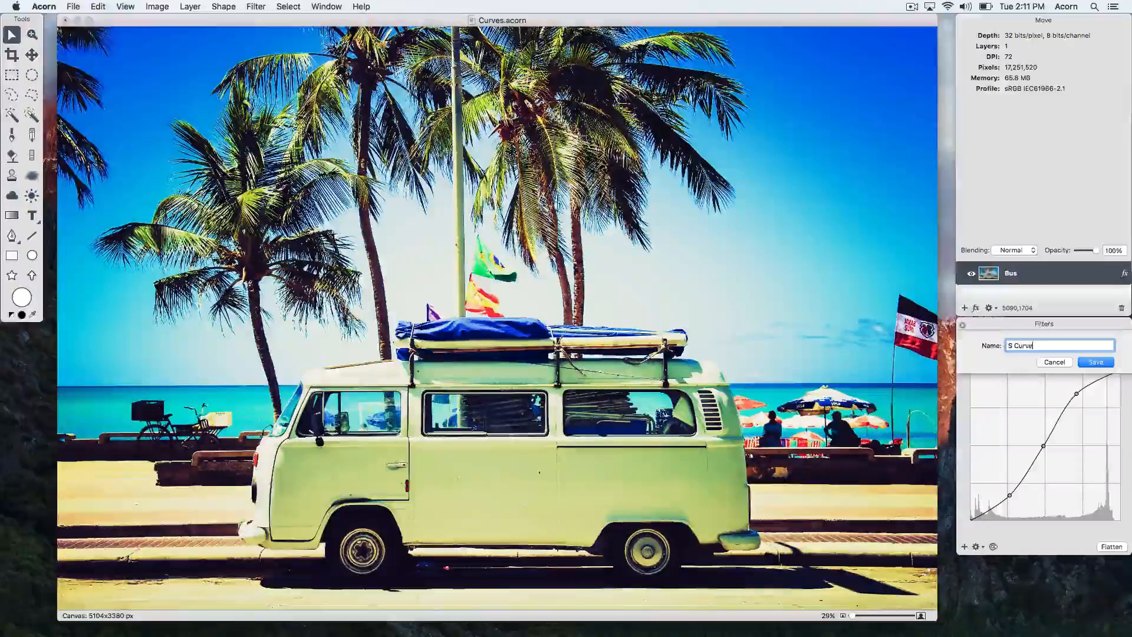
left_click(1093, 363)
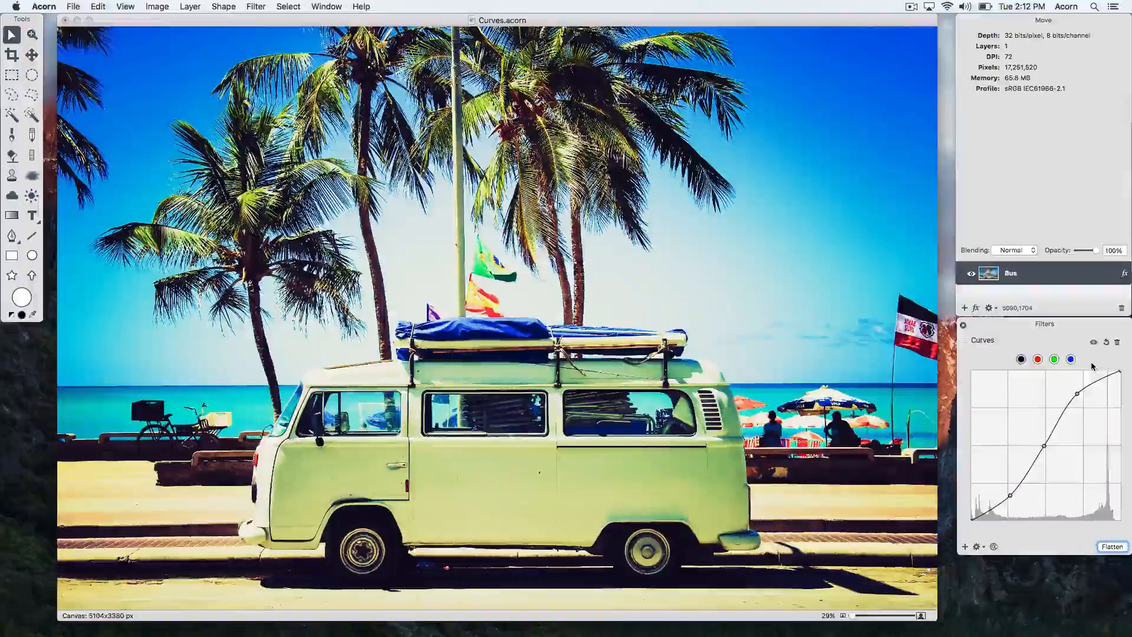
- Check the list of filter presets for the saved S Curve entry without applying any preset
left_click(990, 549)
mouse_move(989, 542)
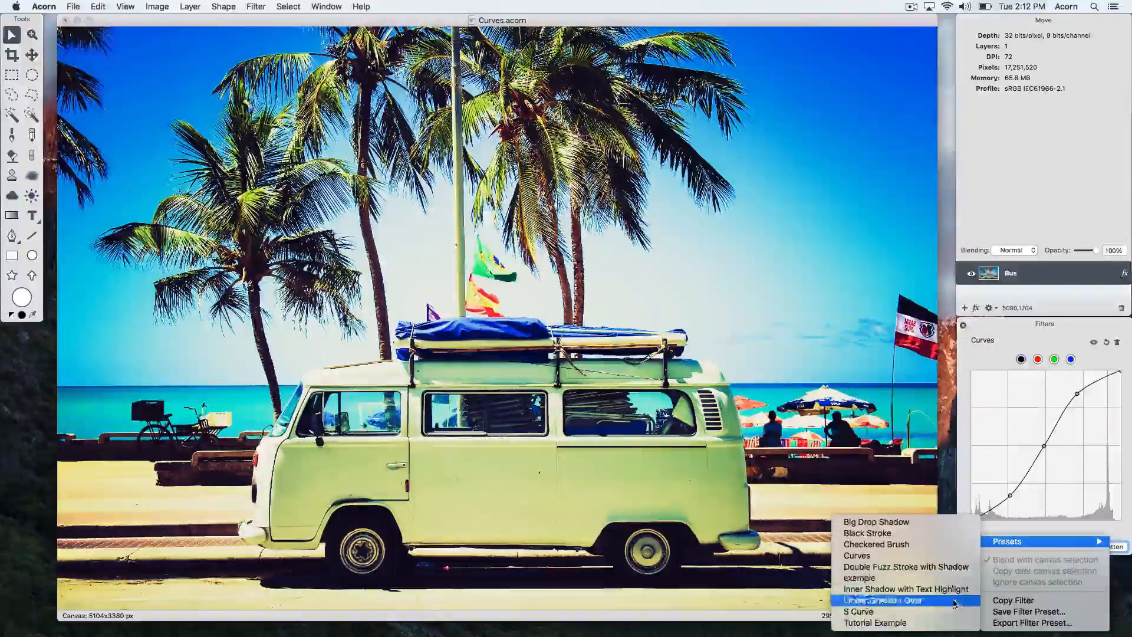
left_click(997, 530)
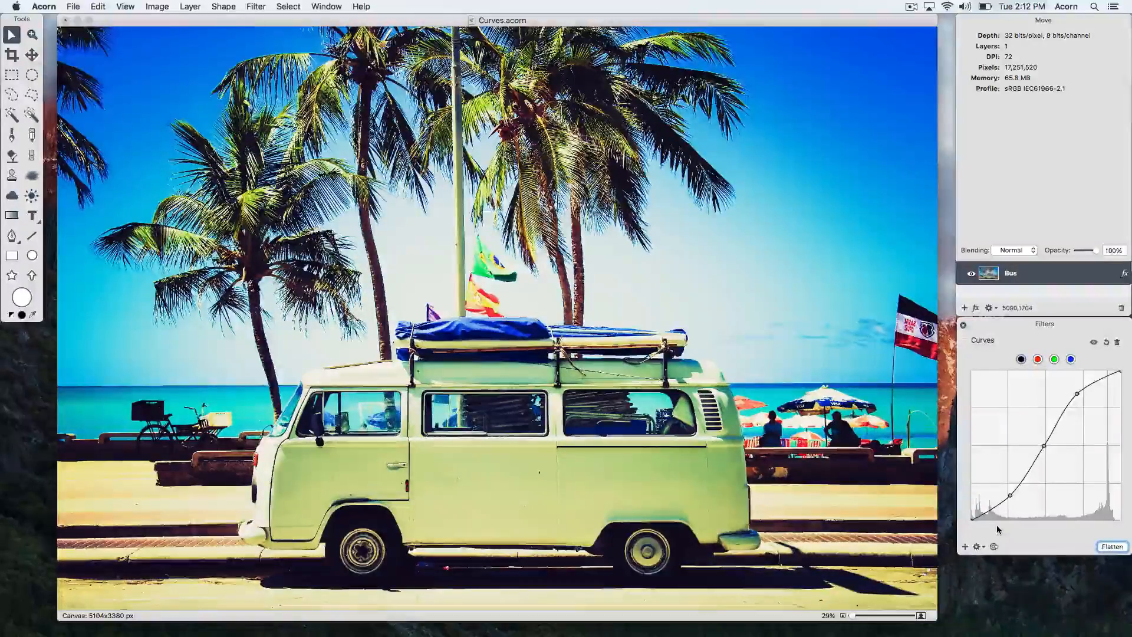
- Try raising the midtone and shadow points of the blue channel's curve, and undo both changes
left_click(1038, 359)
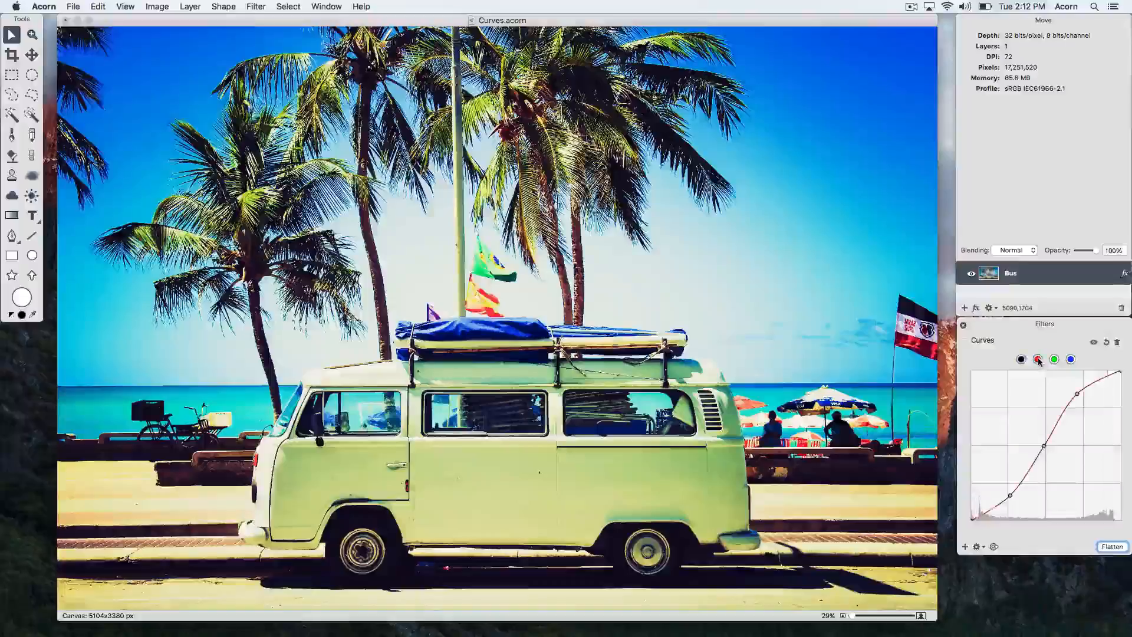
left_click(1054, 360)
left_click(1071, 360)
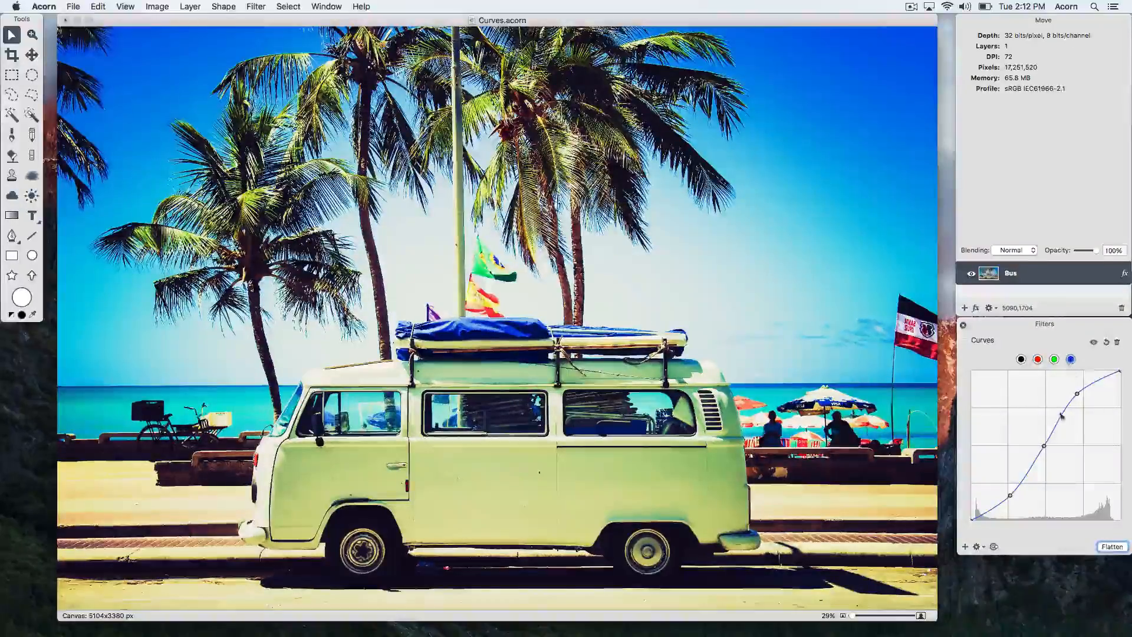
left_click_drag(1044, 446, 1036, 434)
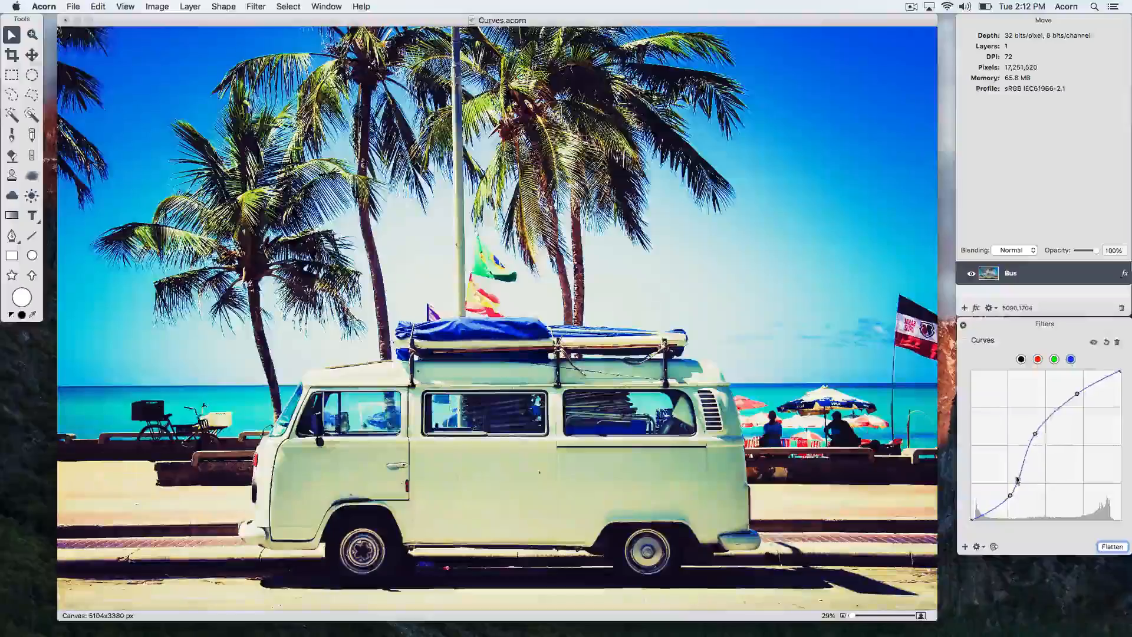
left_click_drag(1011, 492, 996, 479)
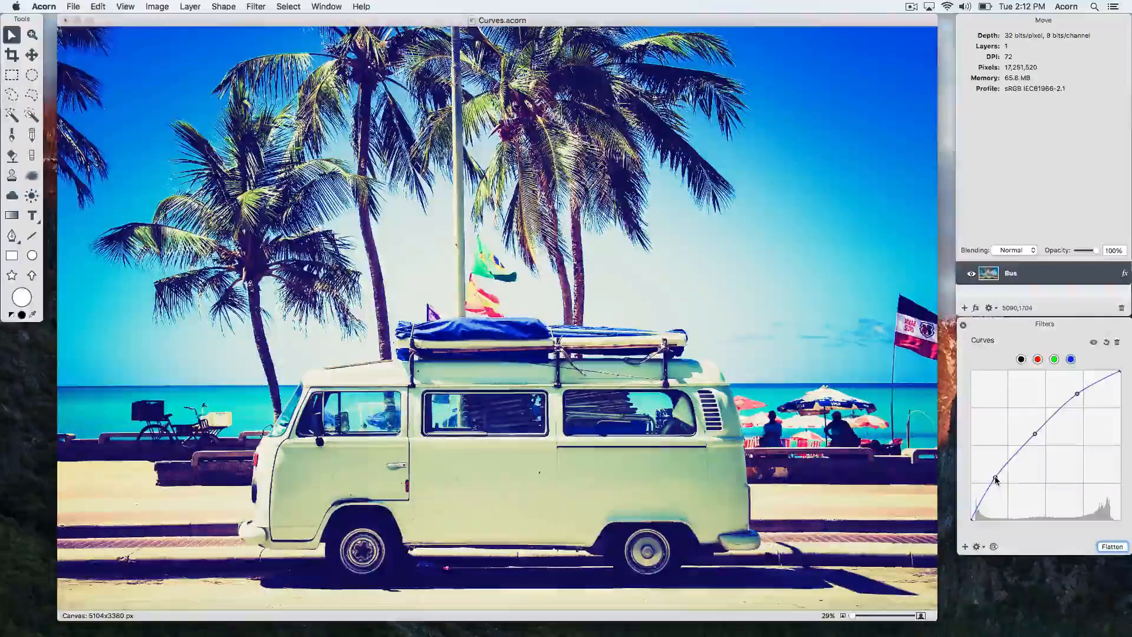
key("super+z")
key("super+z")
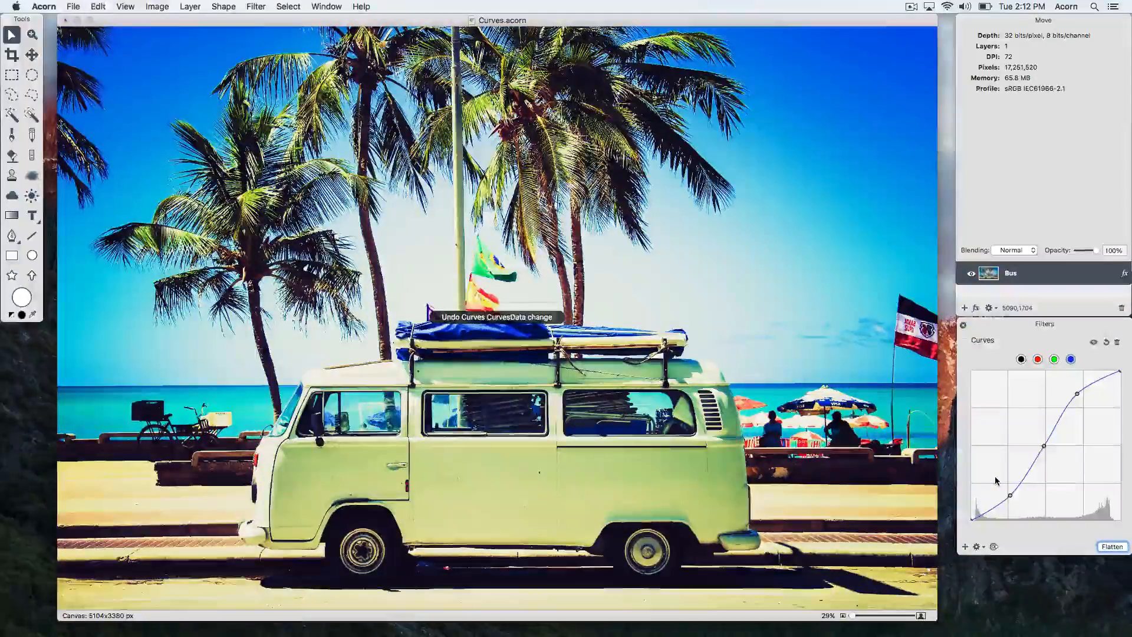
- Raise the midtone, shadow and highlight points of the red channel's curve, and compare the photo with the filter hidden and shown
left_click(1038, 359)
left_click_drag(1044, 447, 1038, 435)
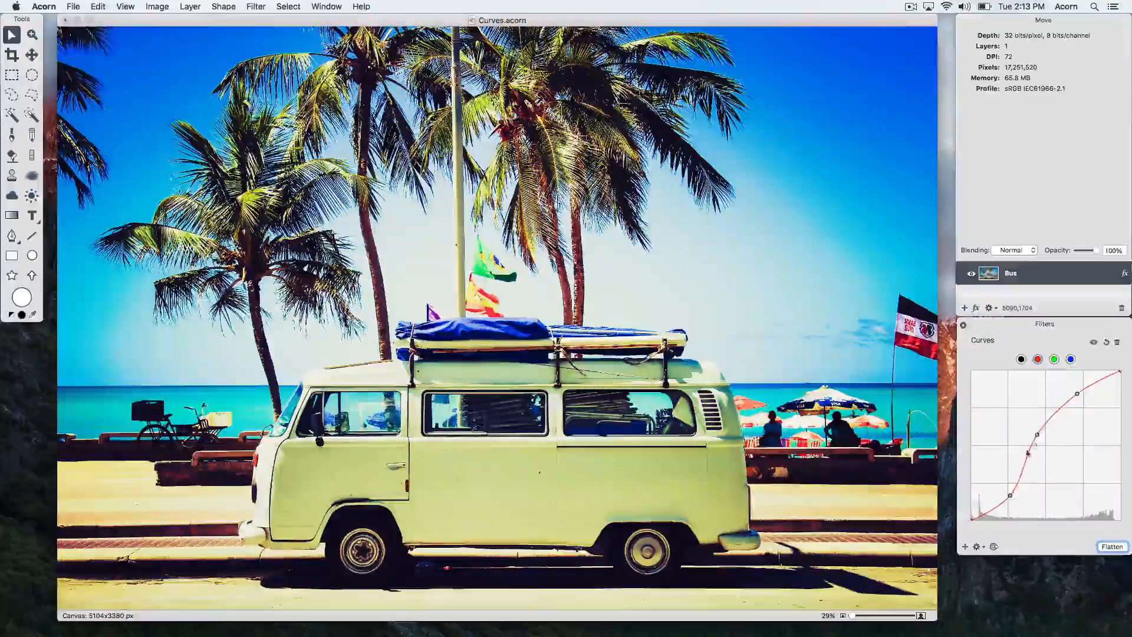
left_click_drag(1011, 495, 1001, 480)
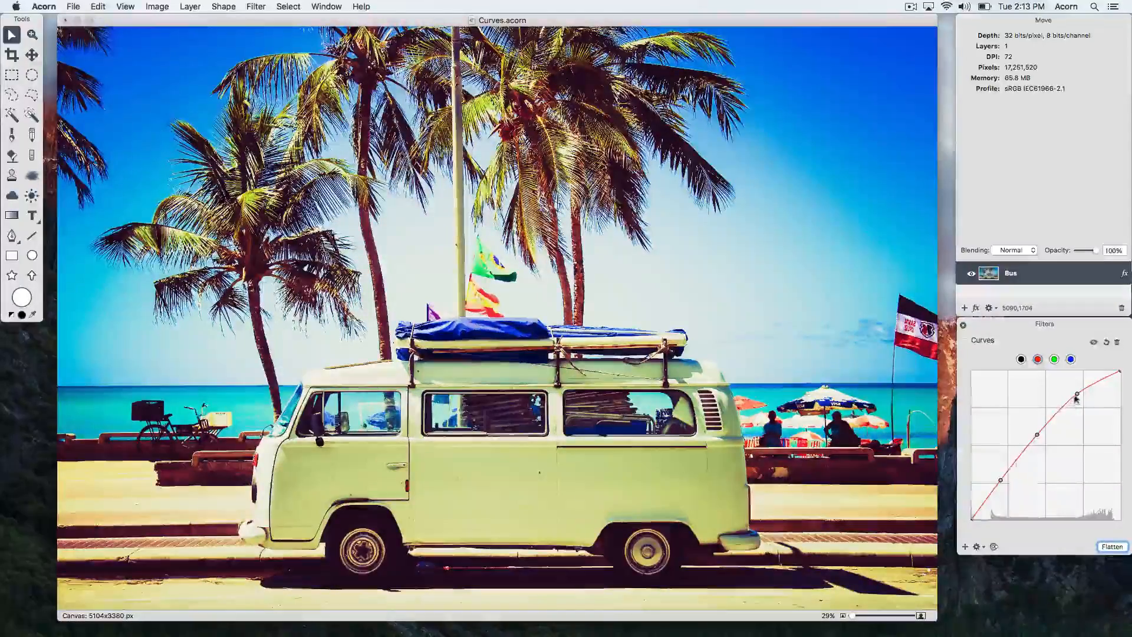
left_click_drag(1078, 393, 1074, 382)
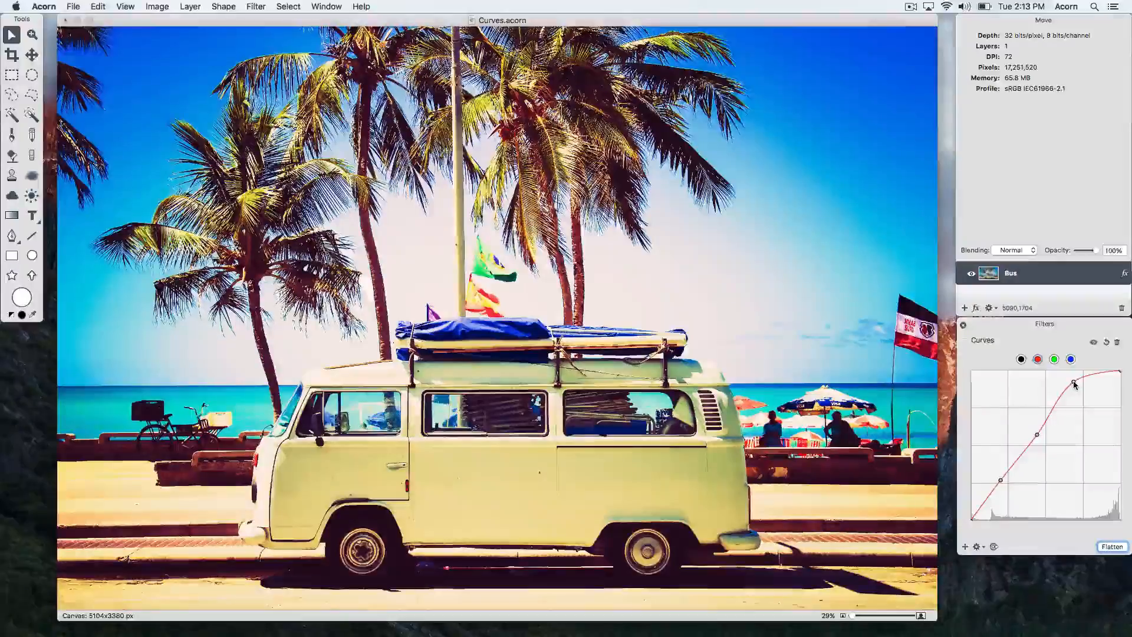
left_click(1092, 343)
left_click(1093, 343)
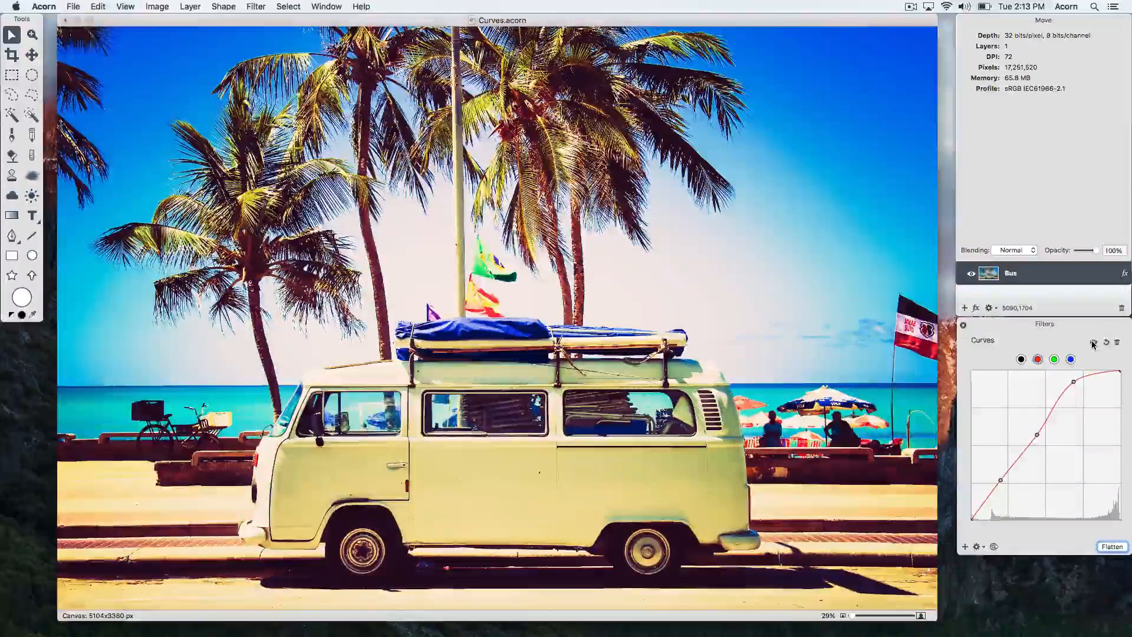